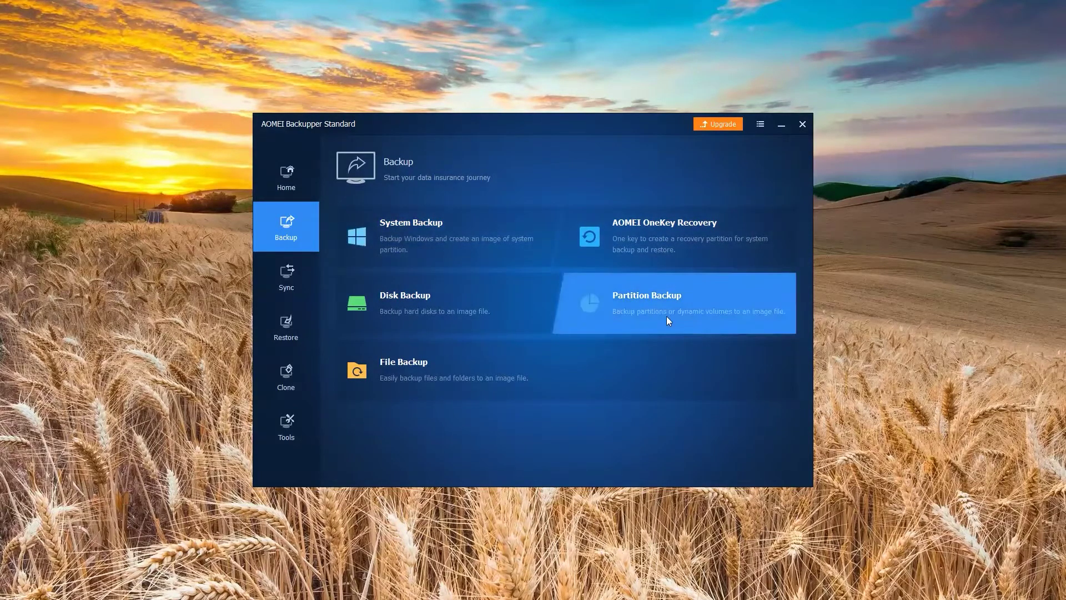
# Glance at the restore section and open the disk cloning tools.
pyautogui.click(291, 324)
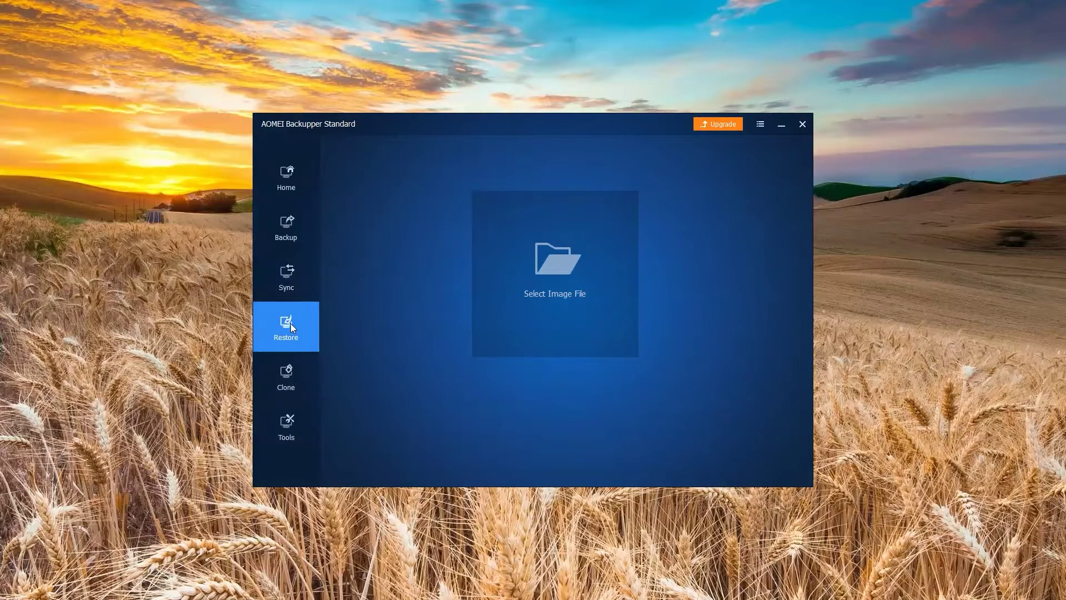
pyautogui.click(296, 380)
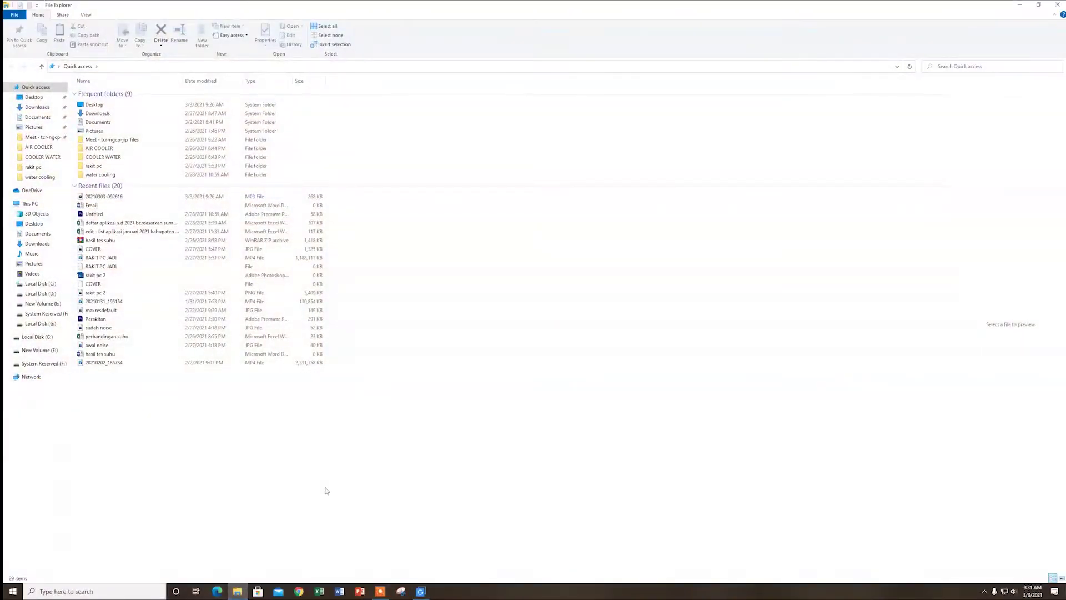
# Switch to File Explorer, view the files on Local Disk (G:), and check the capacity of New Volume (E:) in its properties.
pyautogui.click(46, 337)
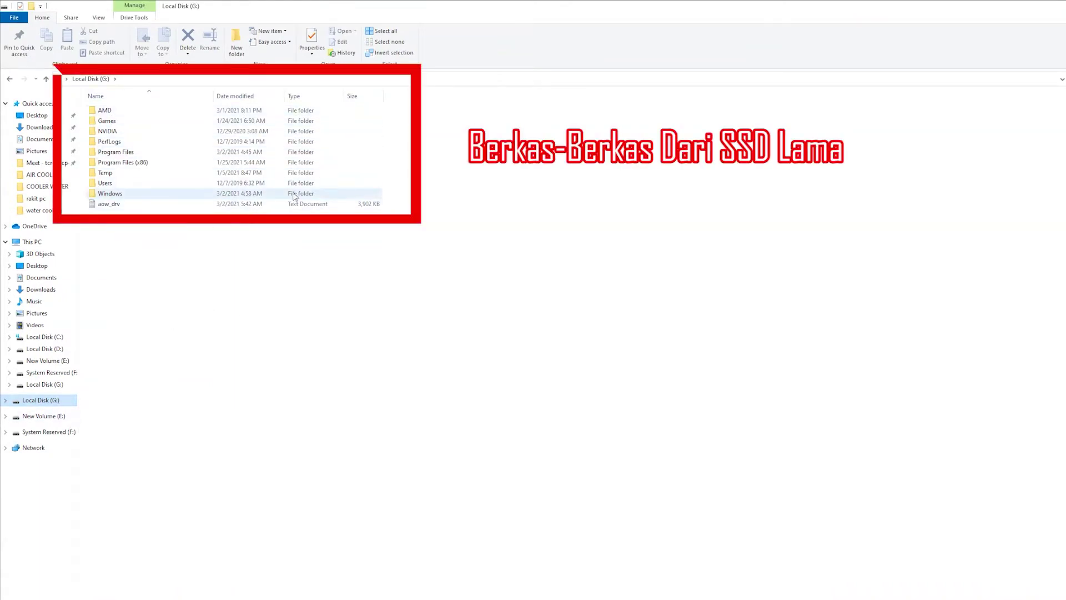
pyautogui.moveTo(159, 119)
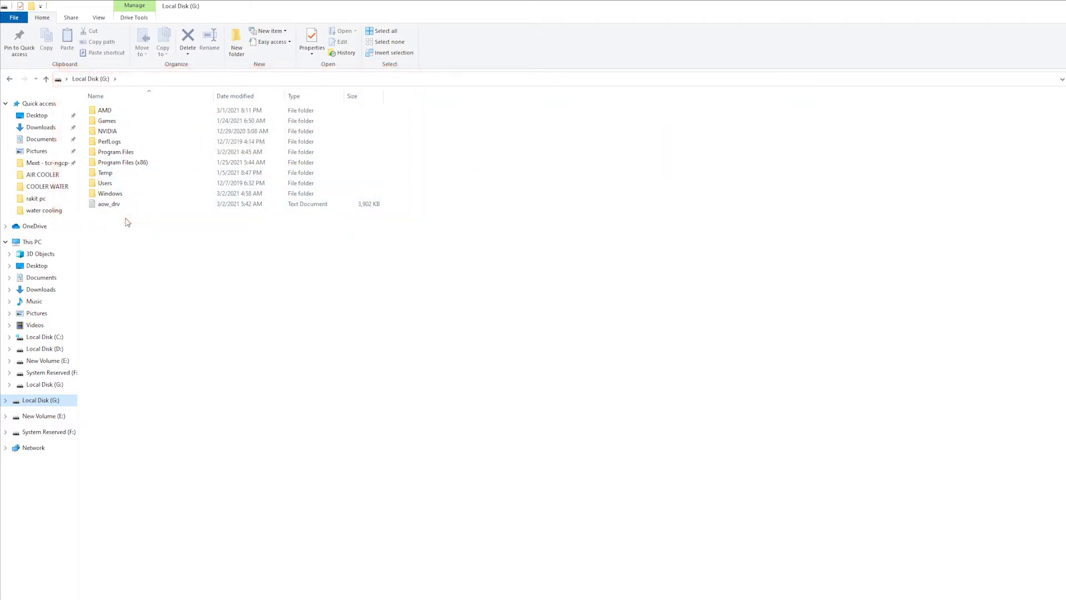
pyautogui.click(47, 419)
pyautogui.rightClick(47, 421)
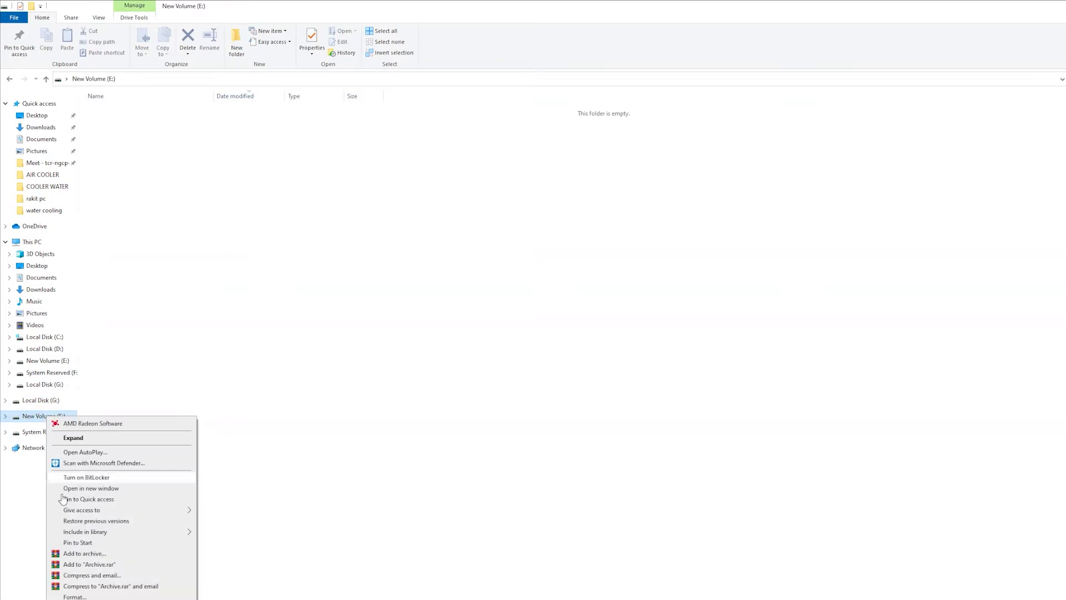
pyautogui.click(83, 593)
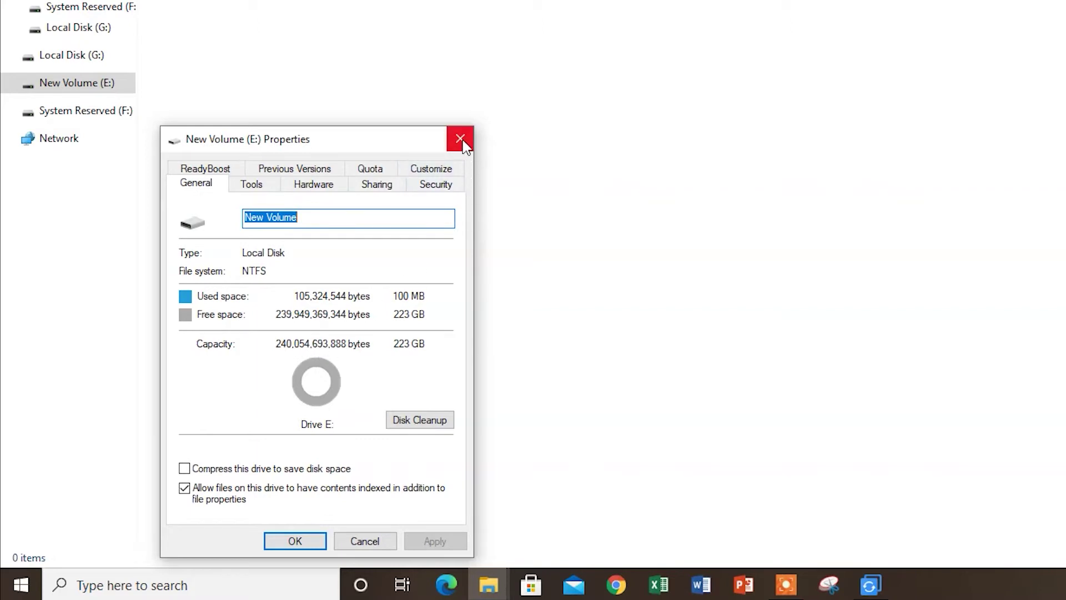
pyautogui.click(460, 139)
# Check the used space and capacity of Local Disk (G:) in its properties, and return to New Volume (E:).
pyautogui.click(86, 60)
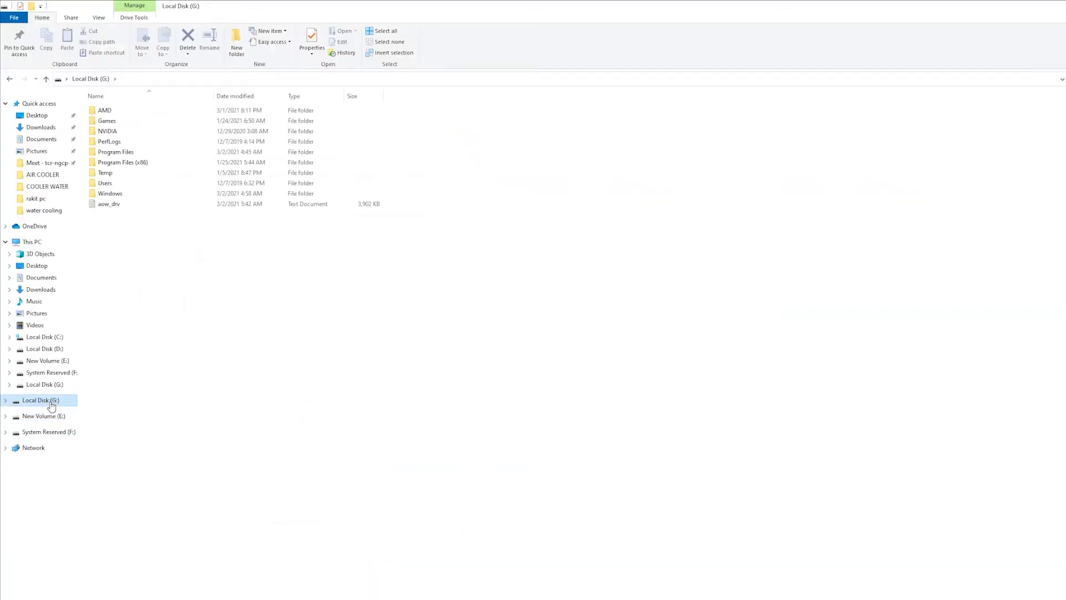
pyautogui.rightClick(51, 406)
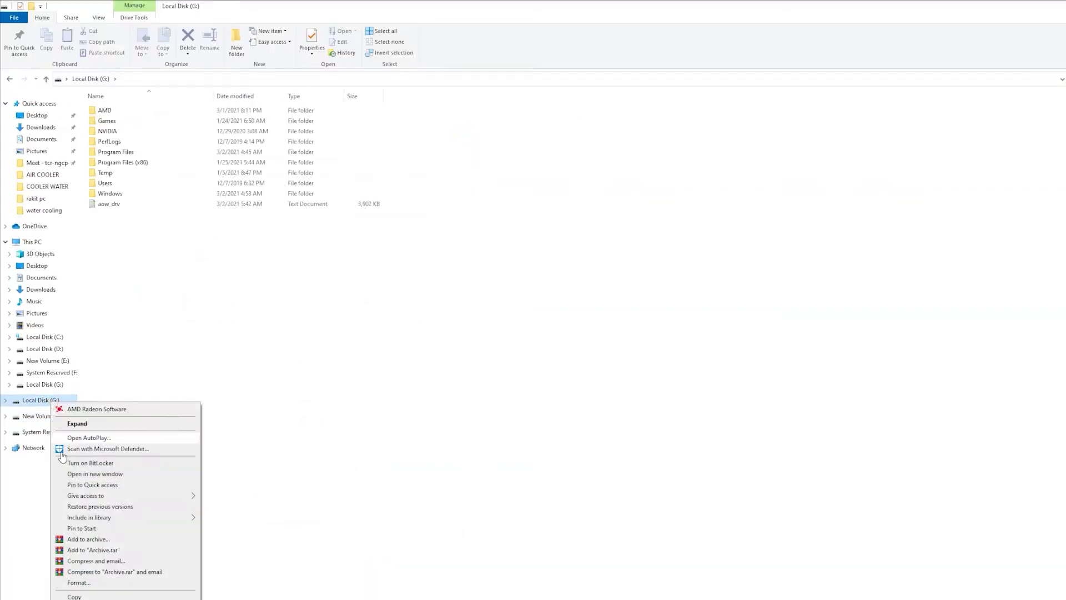
pyautogui.click(88, 597)
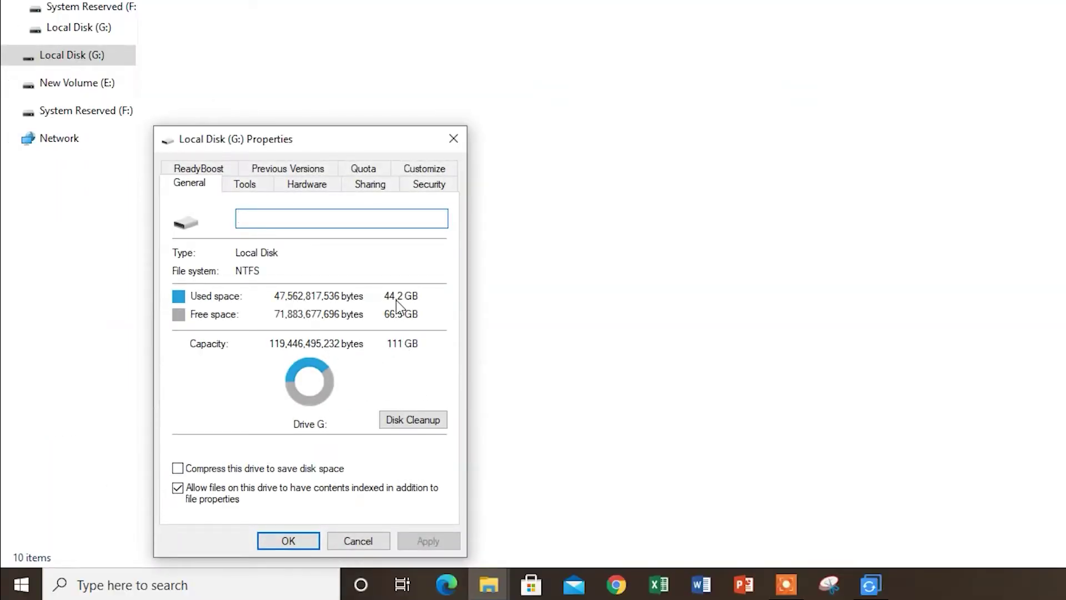
pyautogui.click(454, 140)
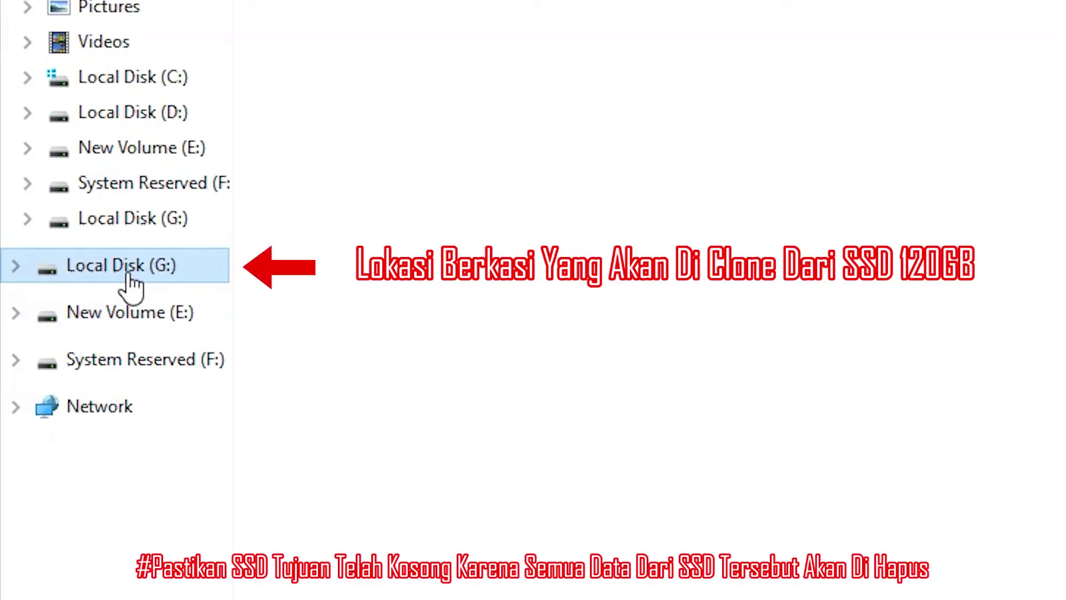
pyautogui.click(127, 322)
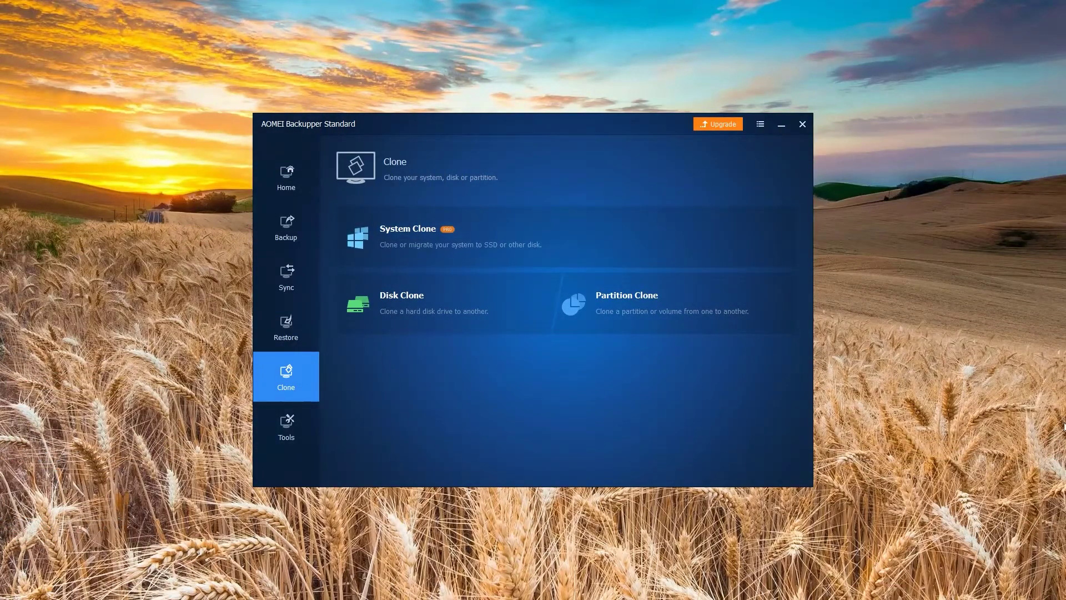
# Switch to AOMEI Backupper, start a Disk Clone, and set the 111.79 GB Disk2 as the source disk.
pyautogui.click(418, 305)
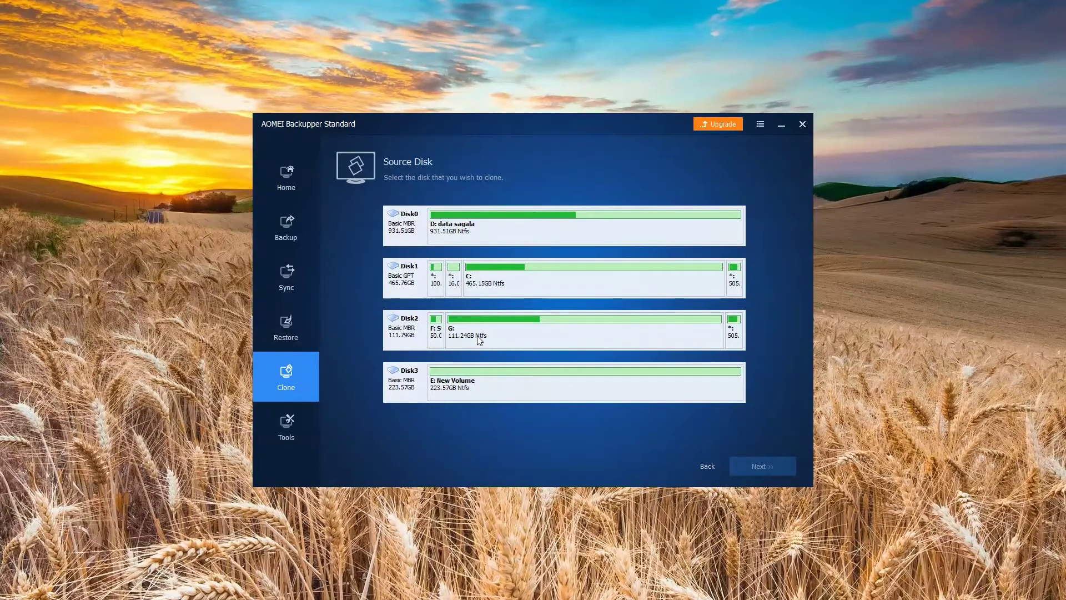
pyautogui.moveTo(472, 339)
pyautogui.moveTo(489, 388)
pyautogui.click(511, 337)
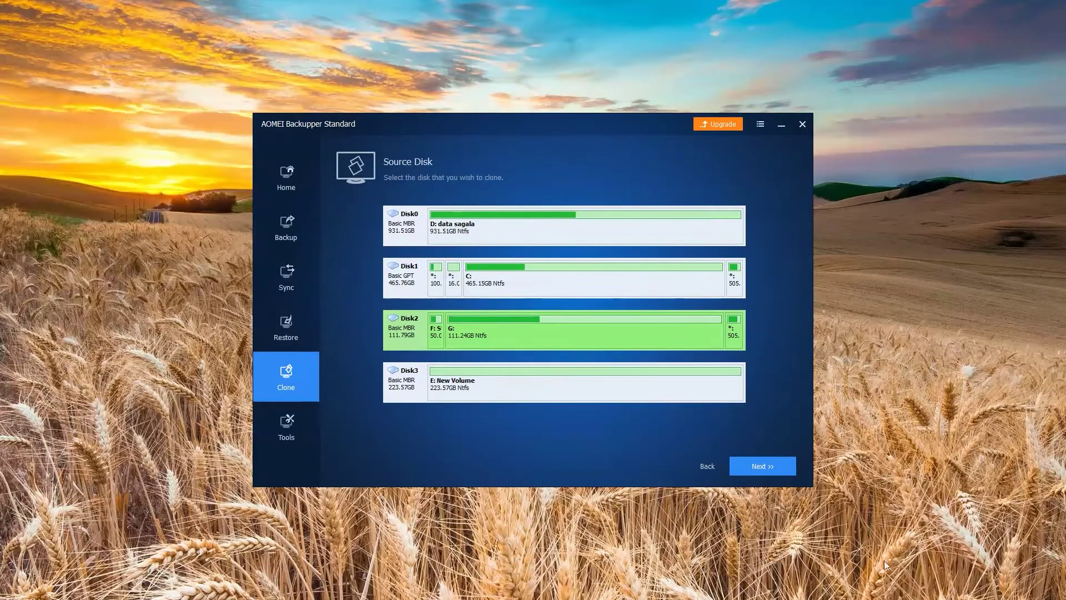
pyautogui.click(761, 467)
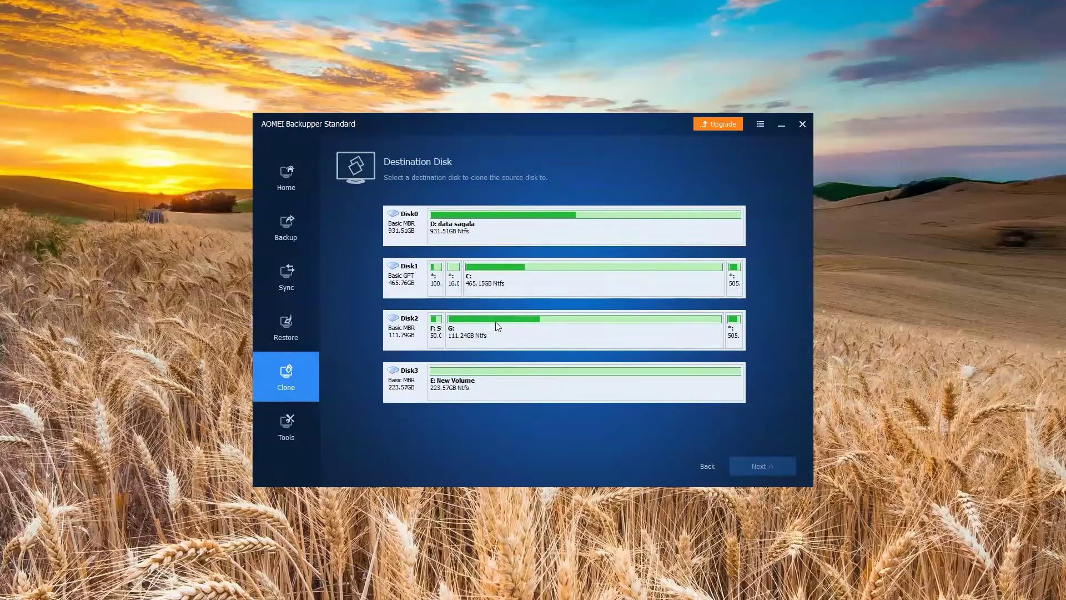
# Set the 223.57 GB Disk3 as the destination disk and accept overwriting its existing partitions.
pyautogui.click(492, 388)
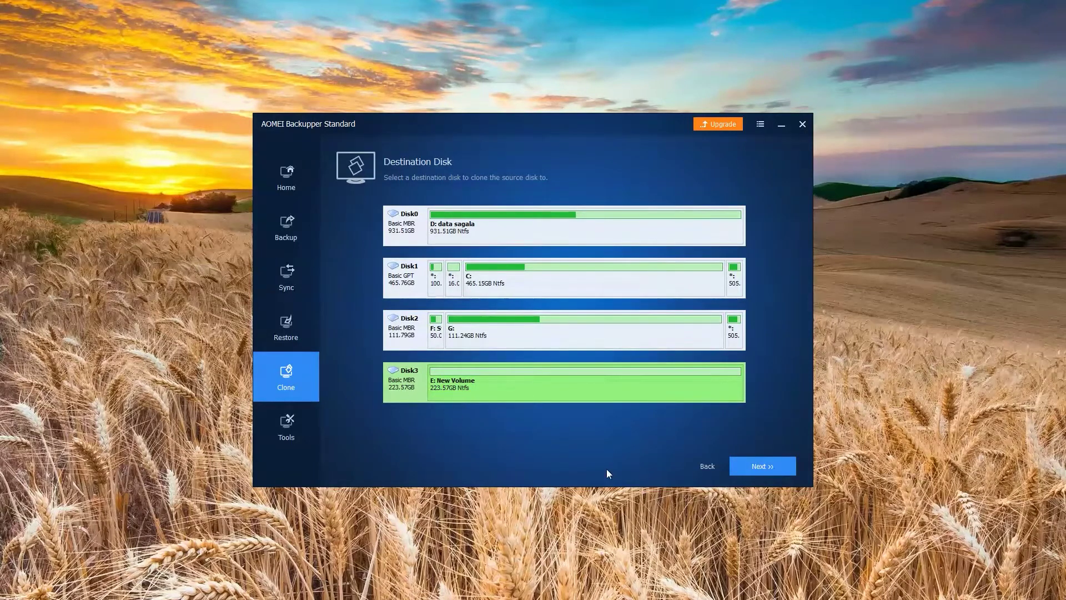
pyautogui.click(778, 468)
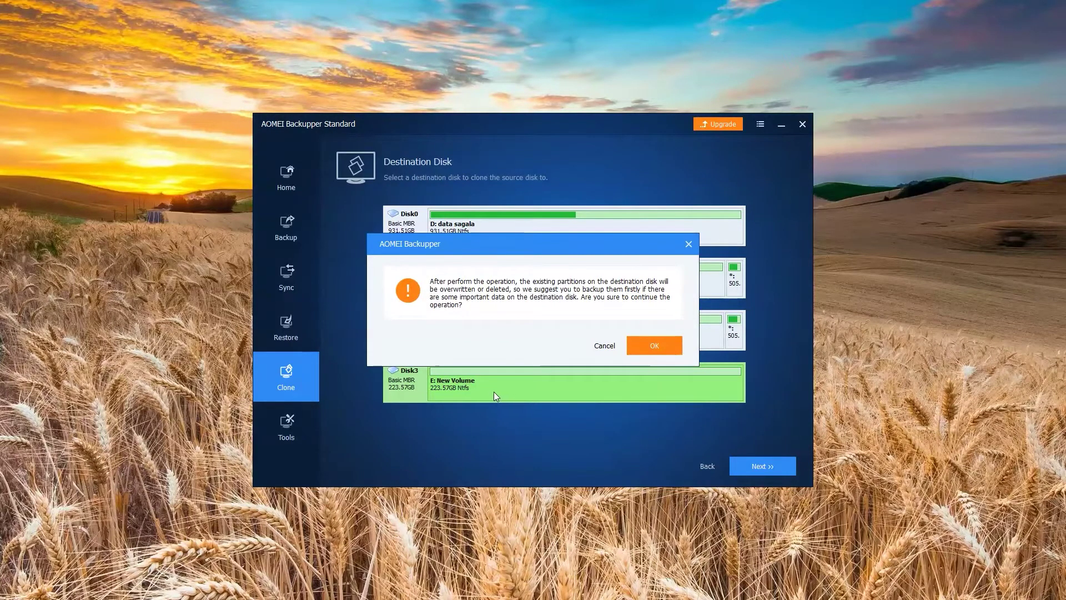
pyautogui.click(663, 344)
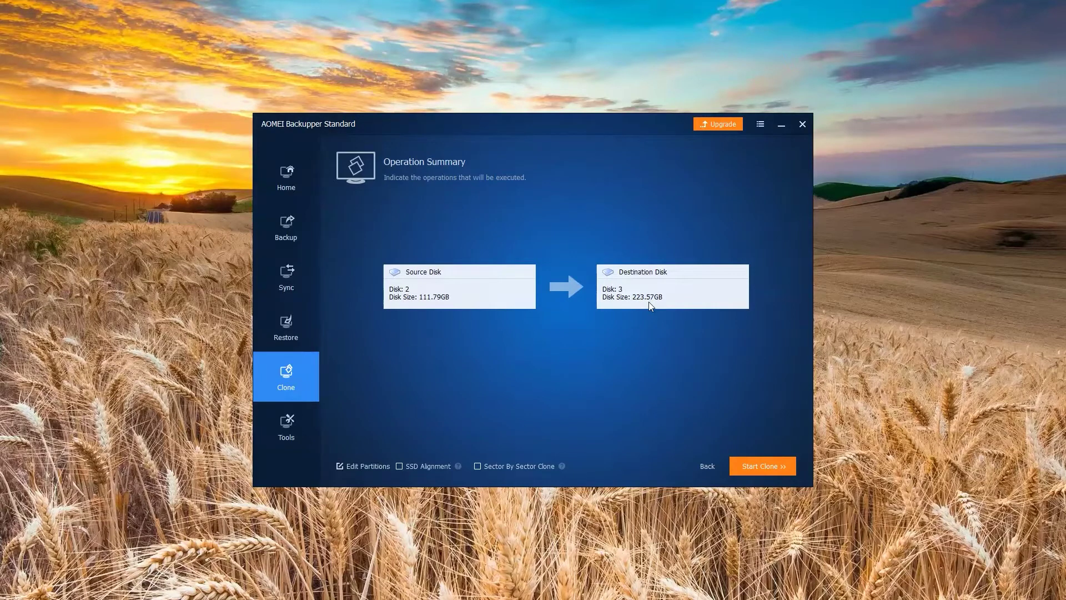
# Run the clone from Disk 2 to Disk 3 and close the completed task.
pyautogui.click(776, 470)
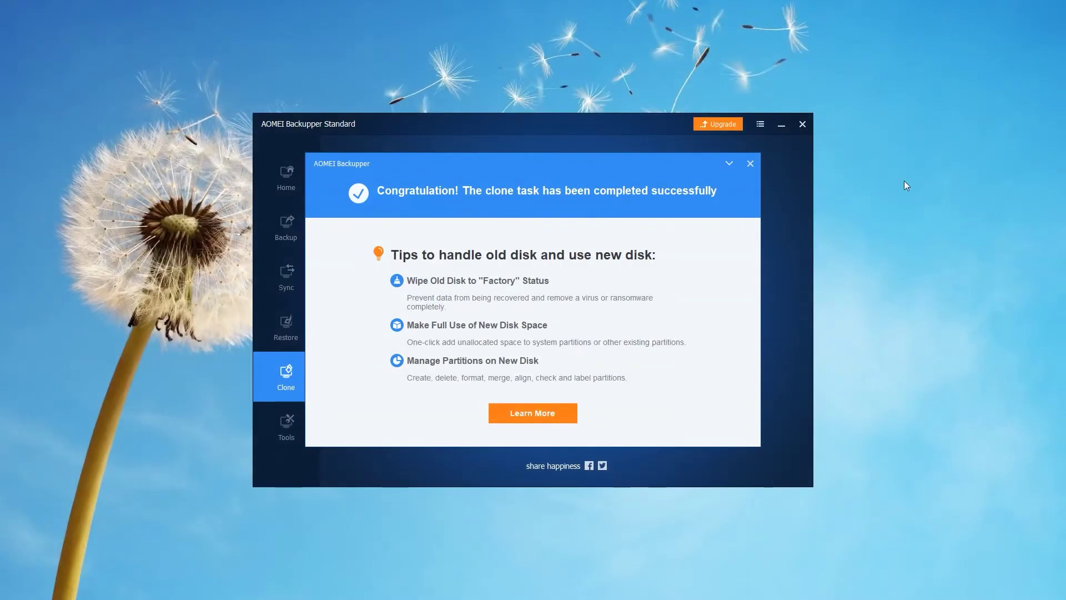
pyautogui.click(749, 164)
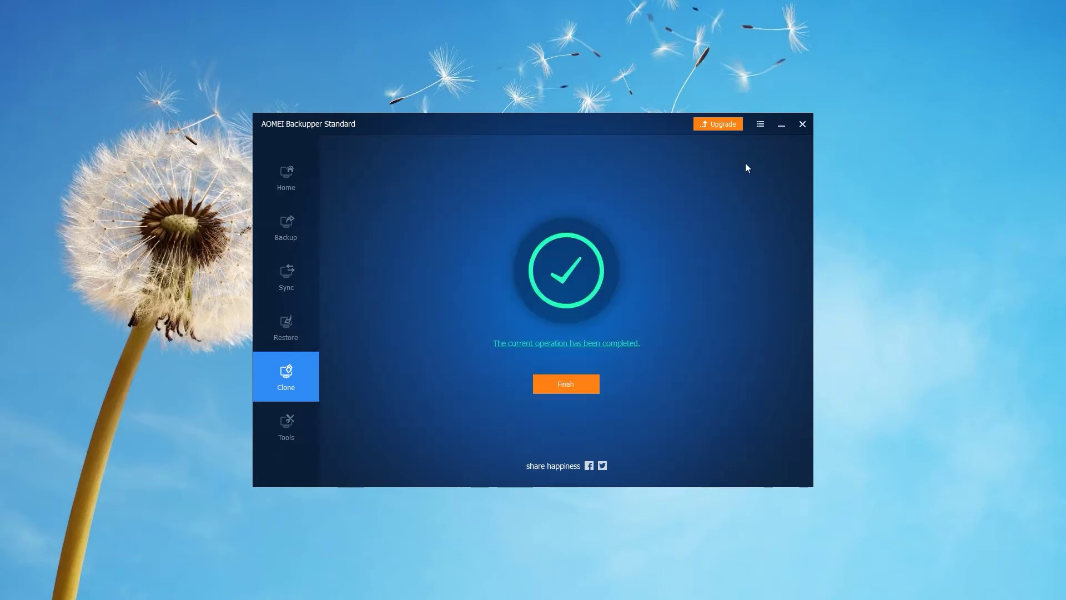
pyautogui.click(574, 385)
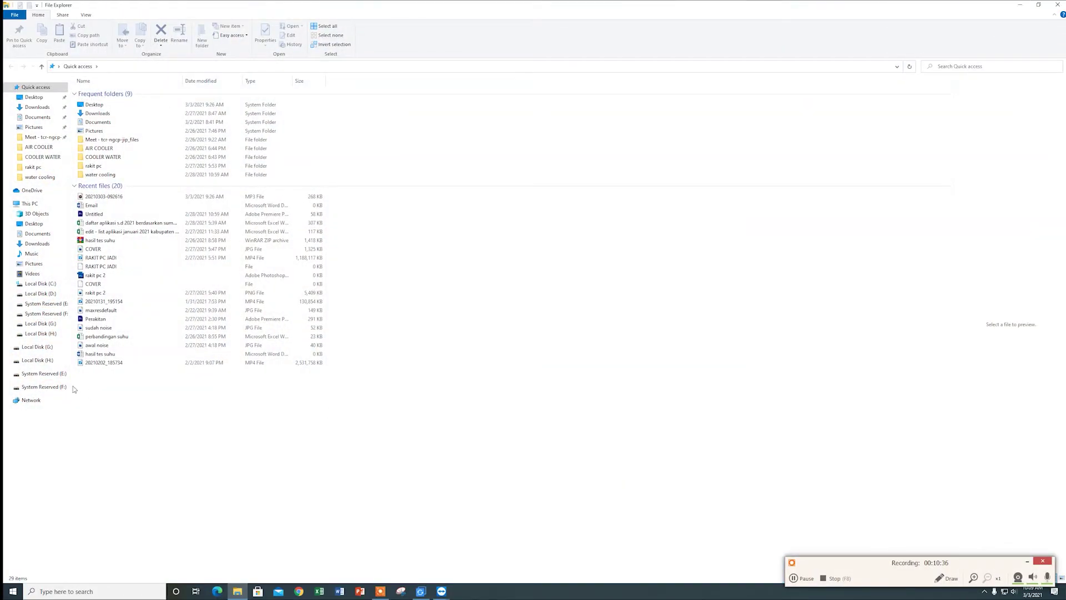
# In File Explorer, compare the folder contents and the used space of Local Disk (G:) and Local Disk (H:).
pyautogui.click(37, 347)
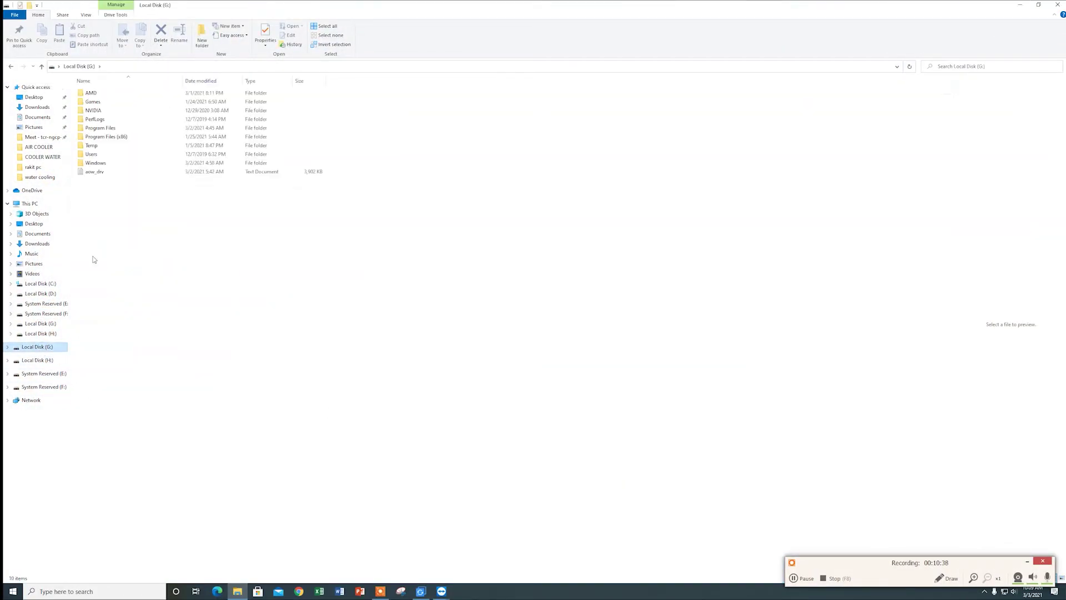
pyautogui.click(53, 361)
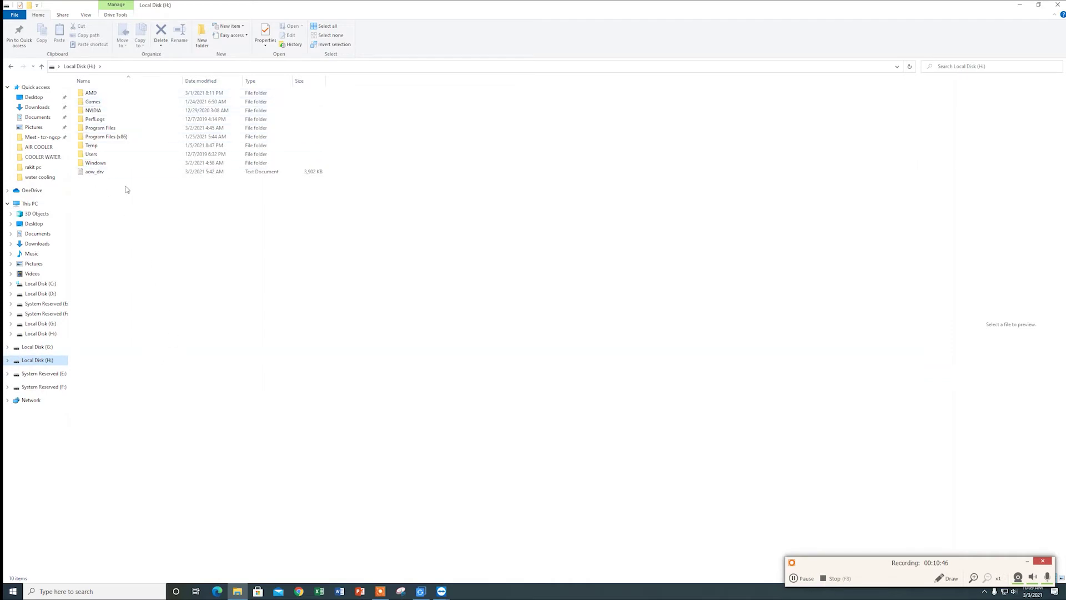
pyautogui.click(49, 348)
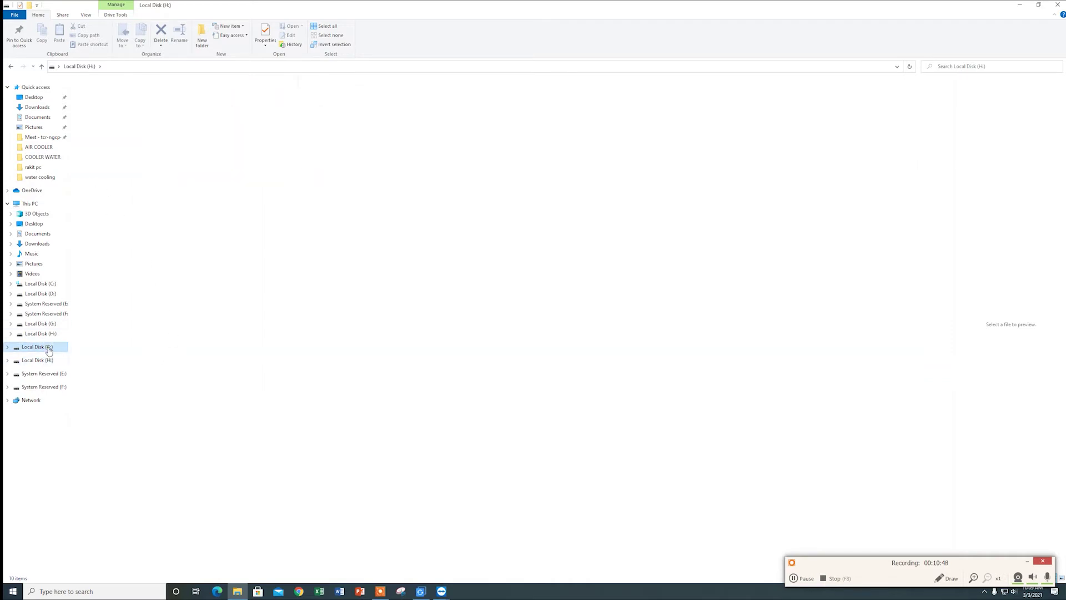
pyautogui.rightClick(49, 349)
pyautogui.click(95, 548)
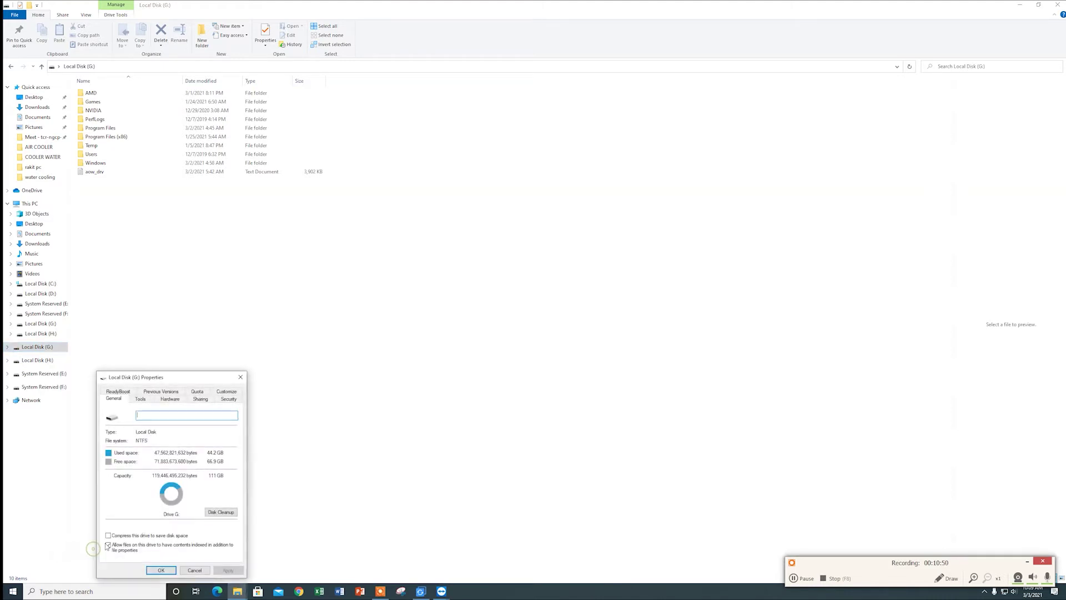
pyautogui.click(240, 377)
pyautogui.click(52, 361)
pyautogui.rightClick(53, 362)
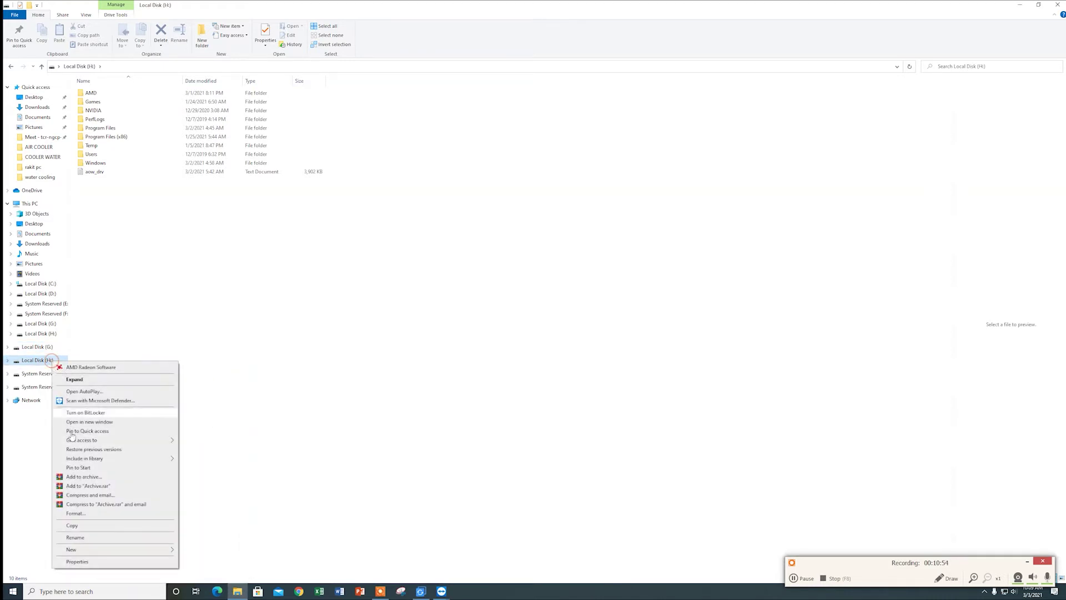
pyautogui.click(94, 565)
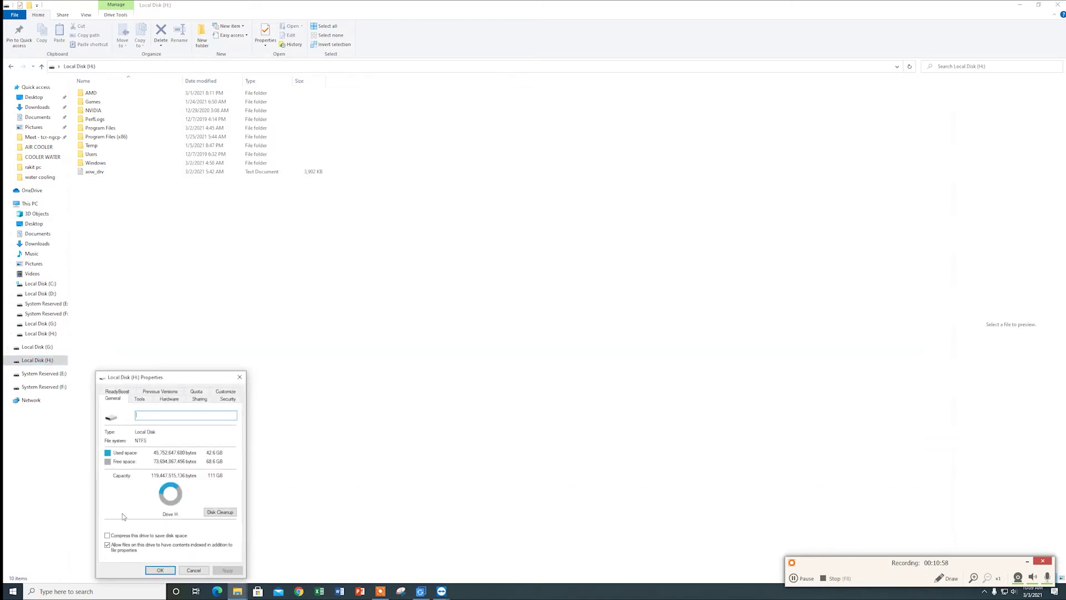
pyautogui.click(240, 377)
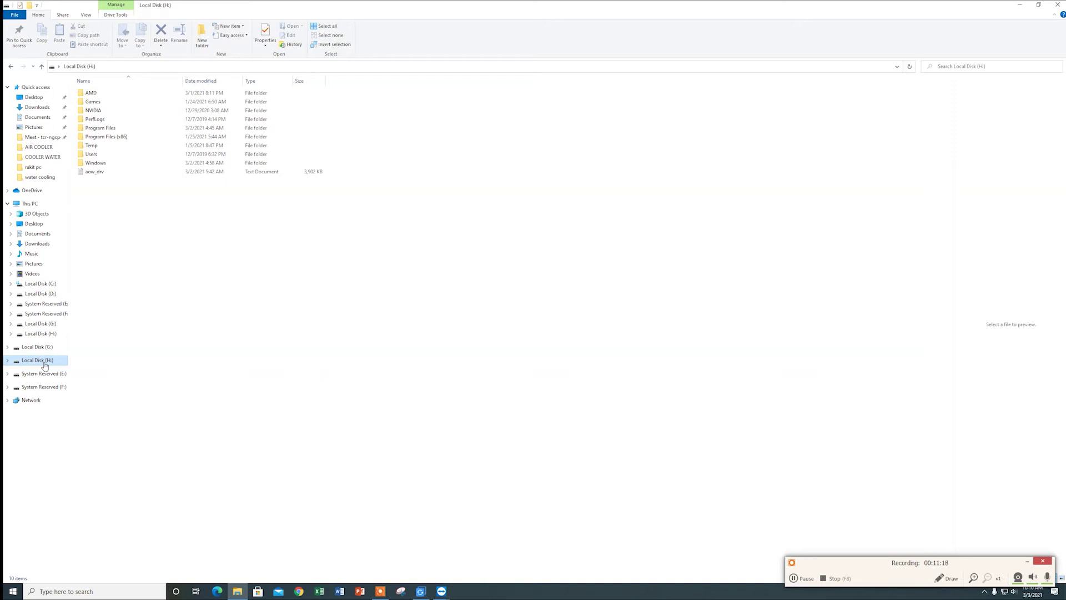
# Open Disk Management for this PC and bring up the partition layouts of Disk 2 and Disk 3.
pyautogui.rightClick(31, 207)
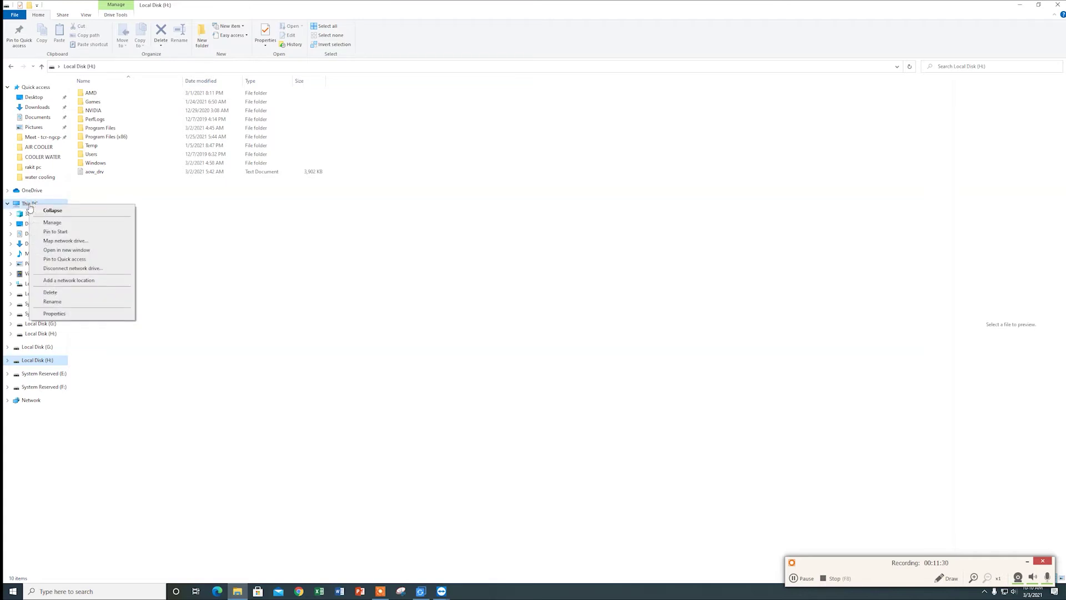
pyautogui.click(42, 222)
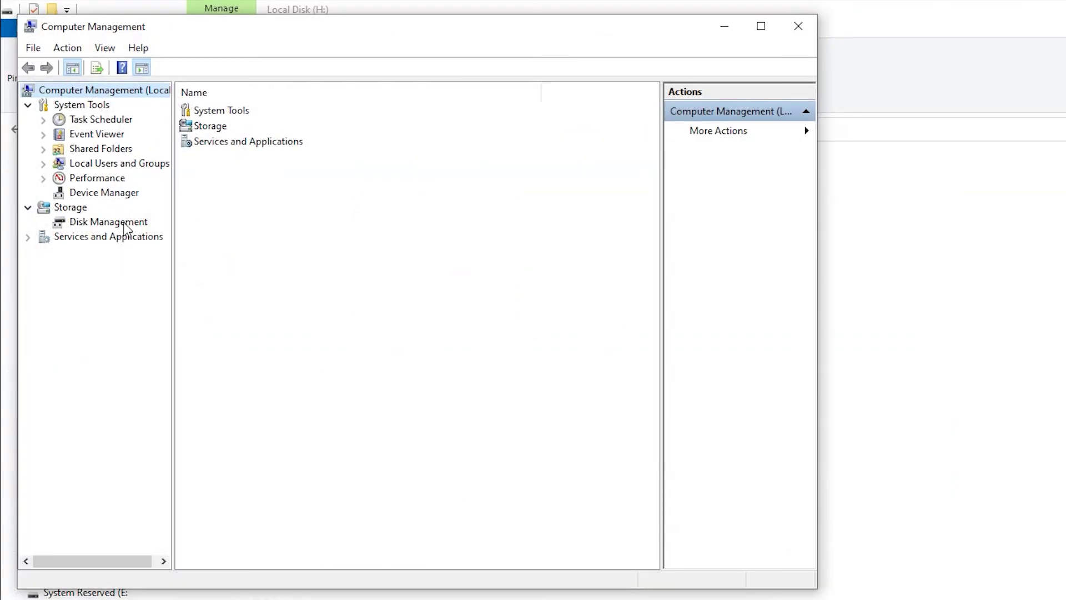
pyautogui.click(127, 223)
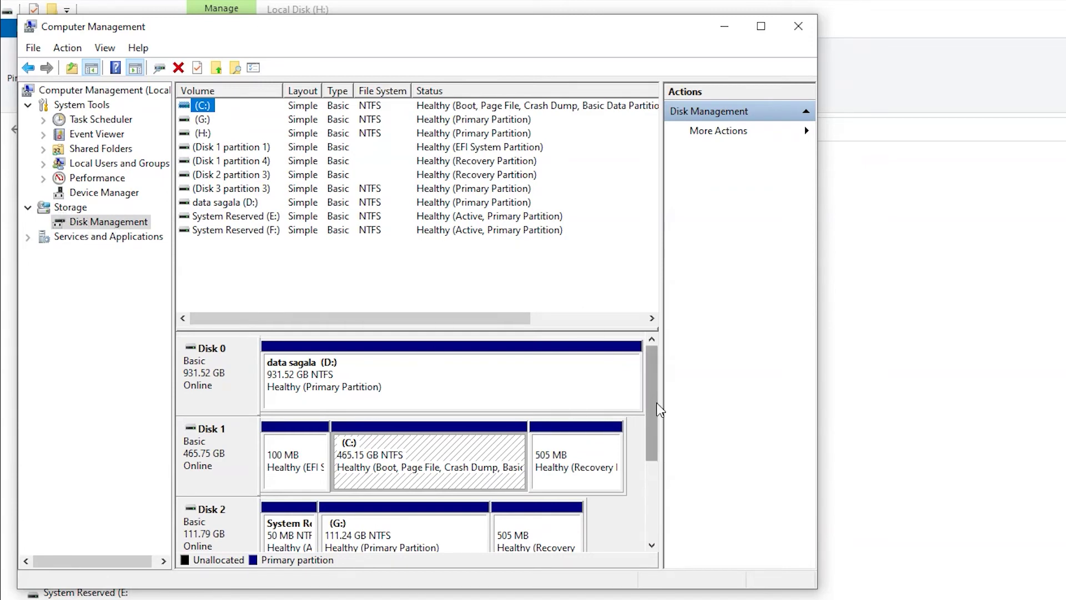
pyautogui.moveTo(657, 409); pyautogui.dragTo(656, 490)
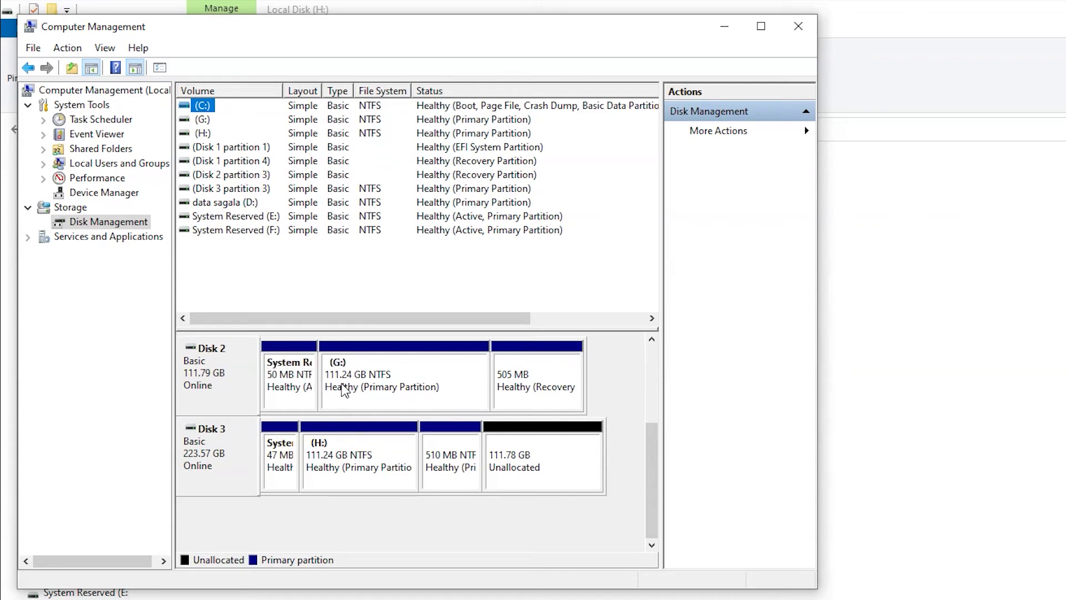
# Create a 114463 MB simple volume in Disk 3's unallocated space with drive letter I, quick-formatted as NTFS and labelled New Volume.
pyautogui.rightClick(550, 478)
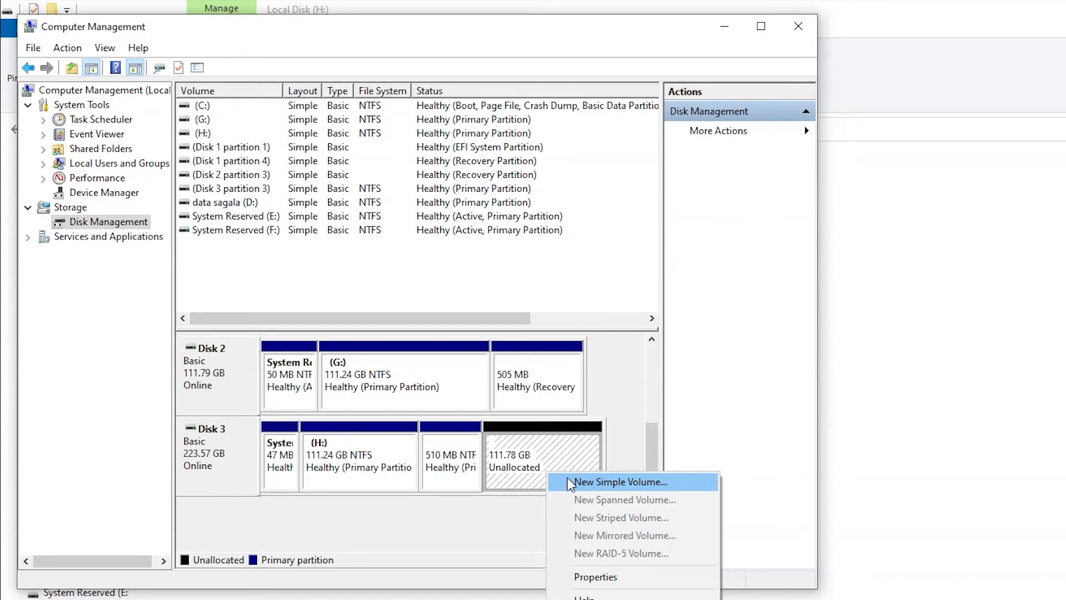
pyautogui.click(568, 481)
pyautogui.click(501, 399)
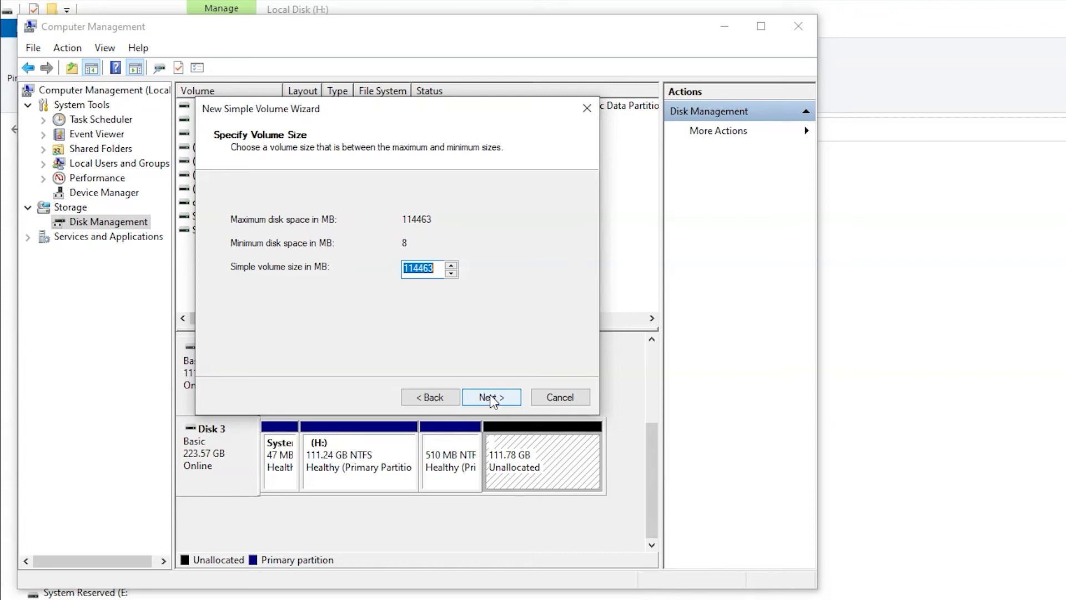
pyautogui.click(491, 397)
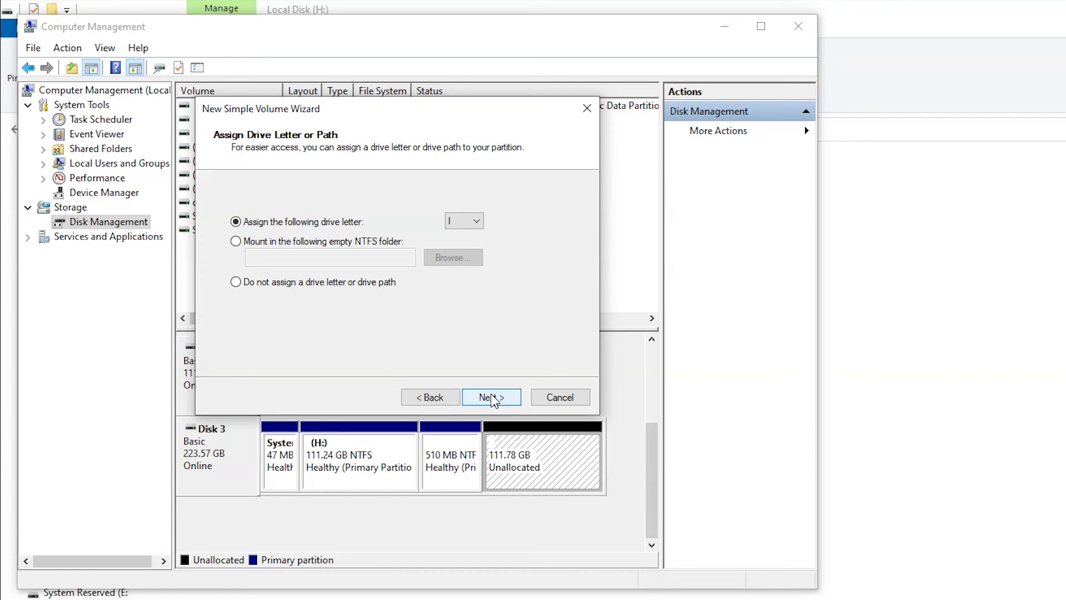
pyautogui.click(491, 398)
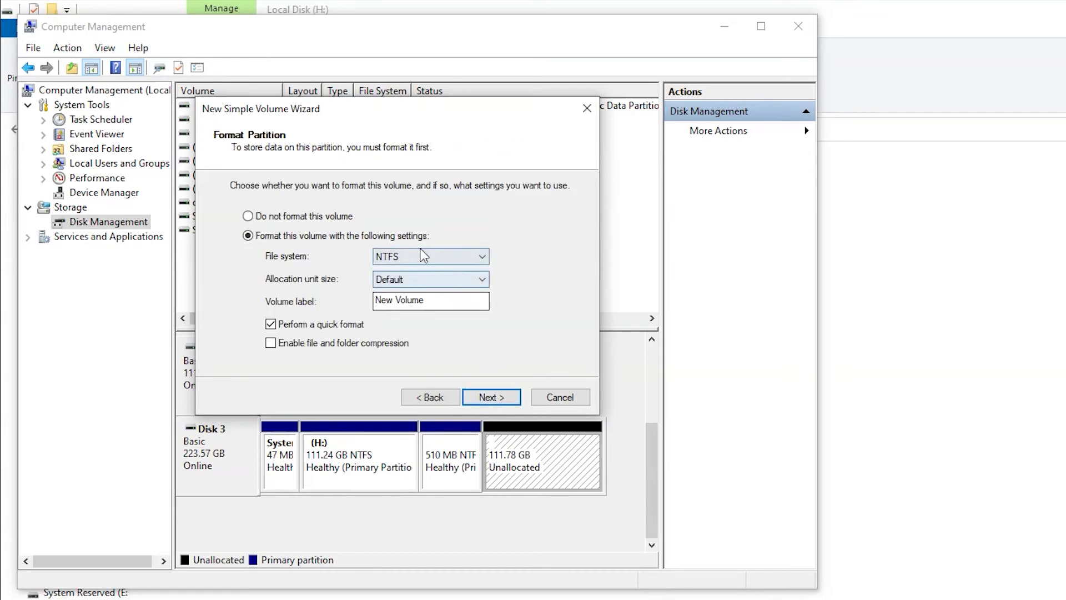
pyautogui.click(506, 400)
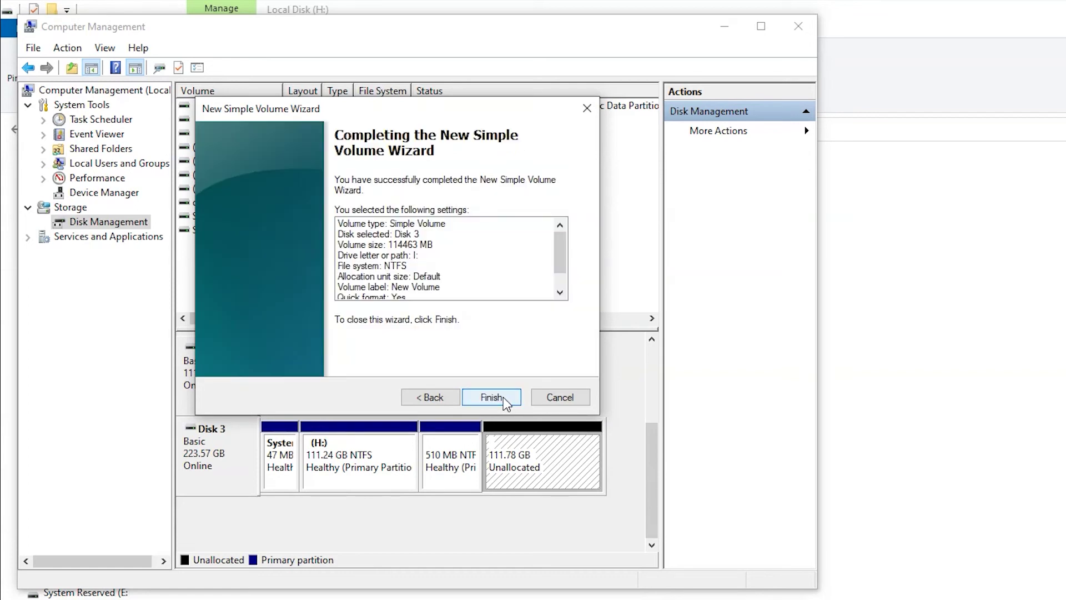
pyautogui.click(492, 398)
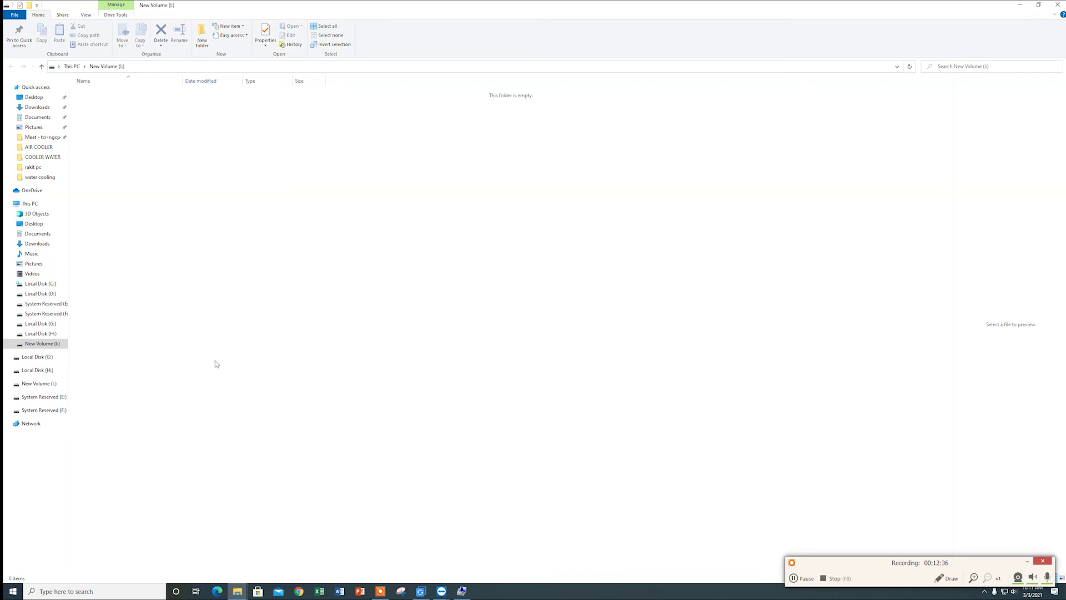
# In File Explorer, check the contents of Local Disk (H:) and the capacity and free space of New Volume (I:).
pyautogui.rightClick(54, 349)
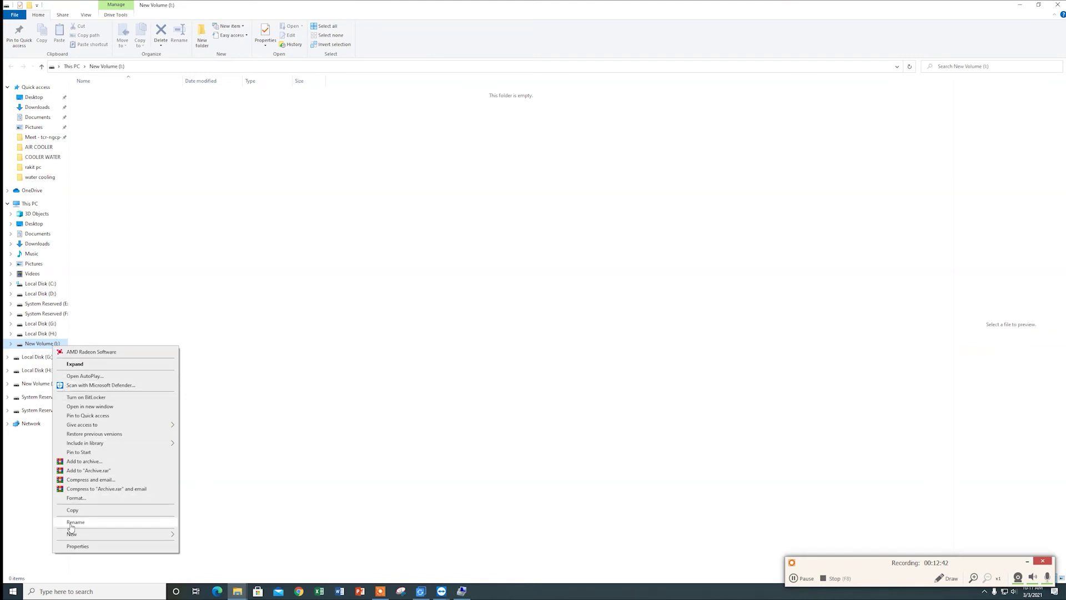
pyautogui.click(34, 371)
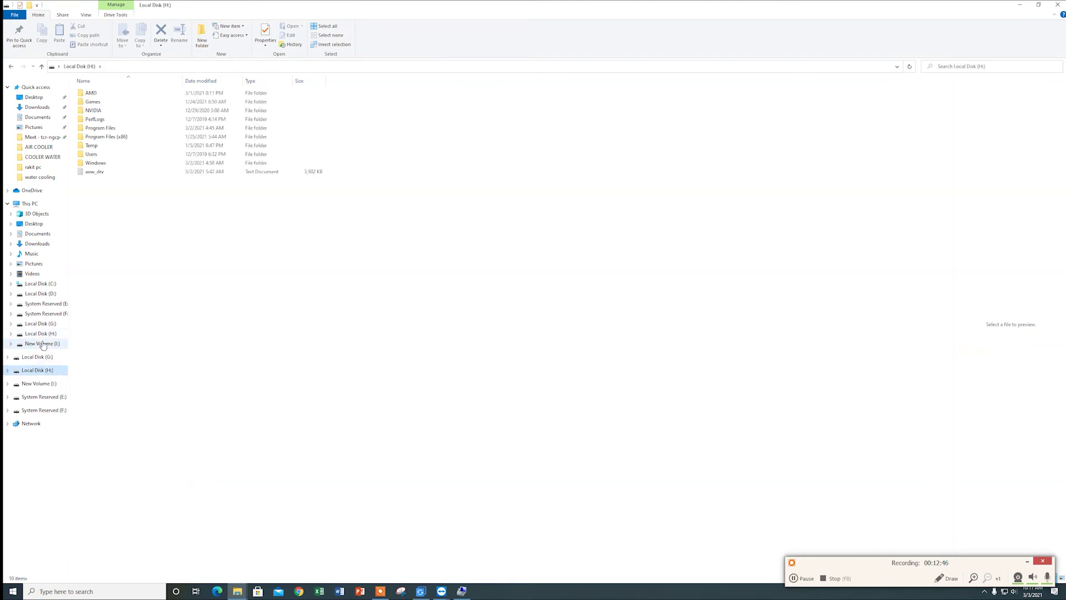
pyautogui.click(43, 344)
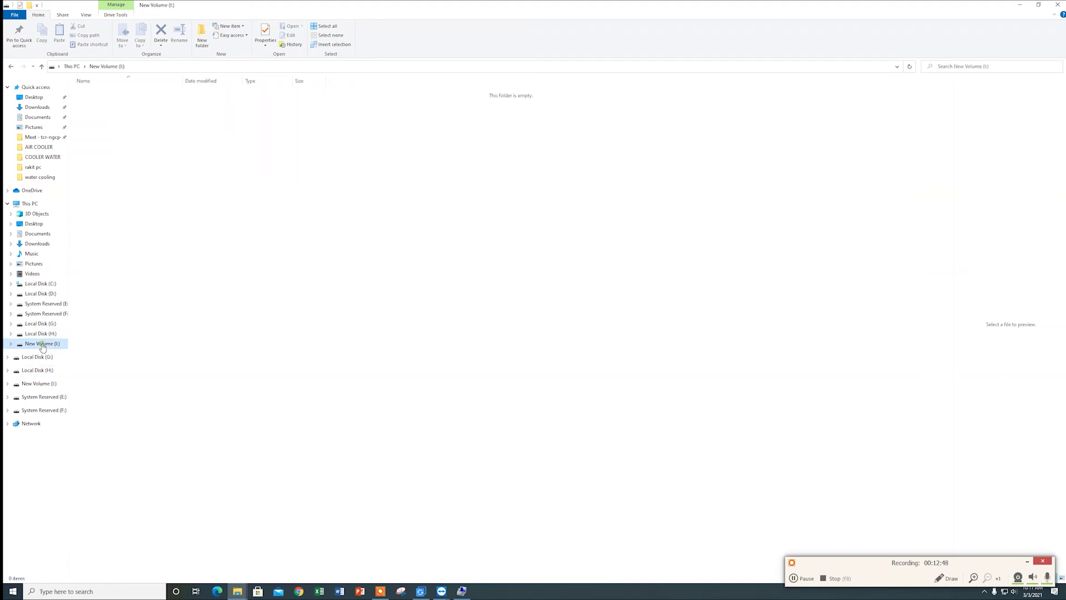
pyautogui.rightClick(43, 345)
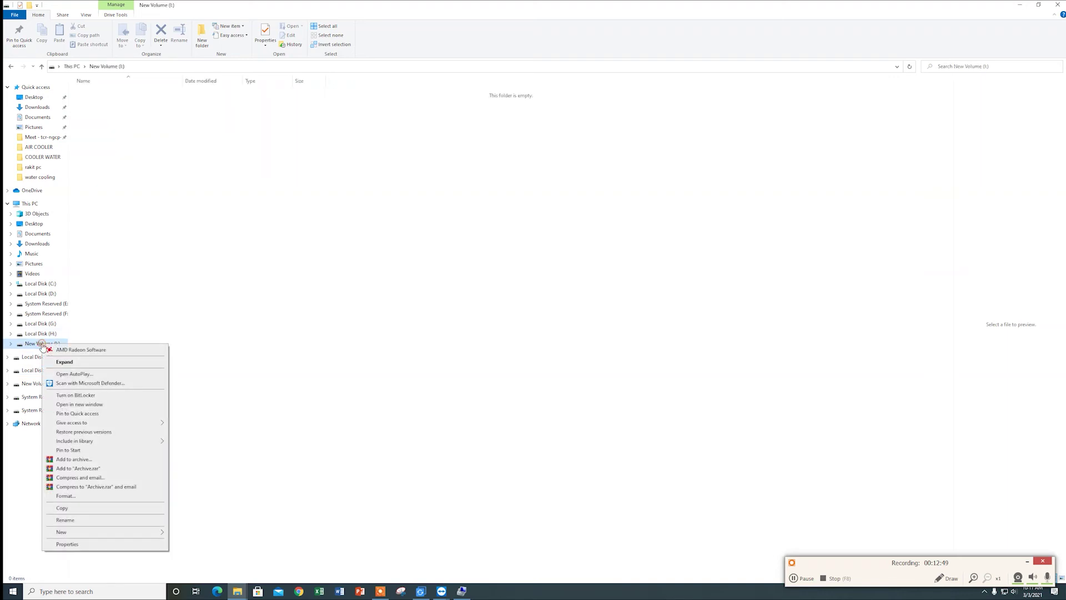
pyautogui.click(86, 547)
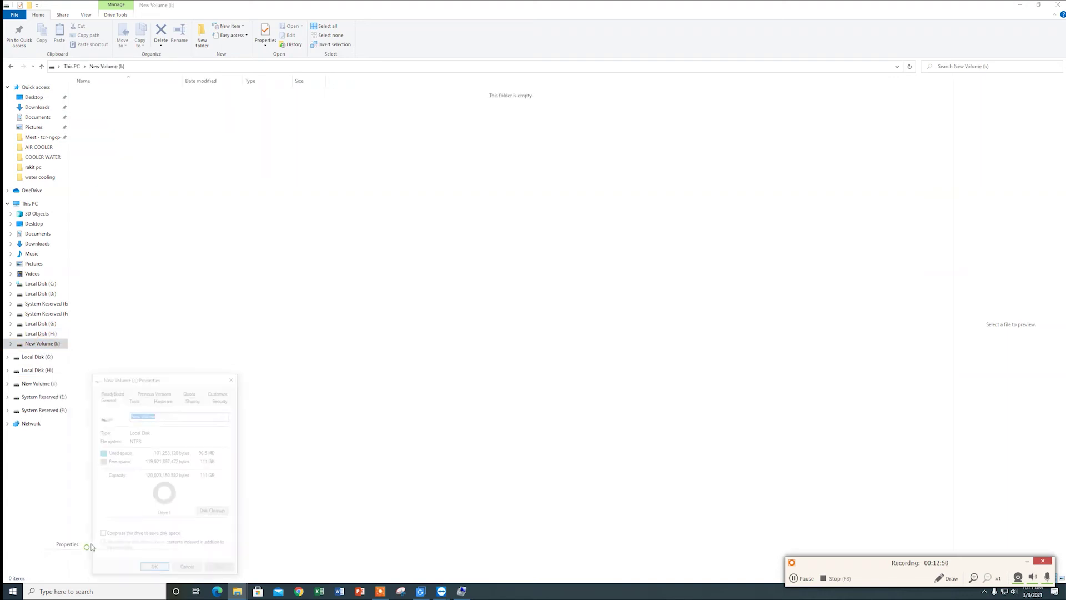
pyautogui.click(234, 378)
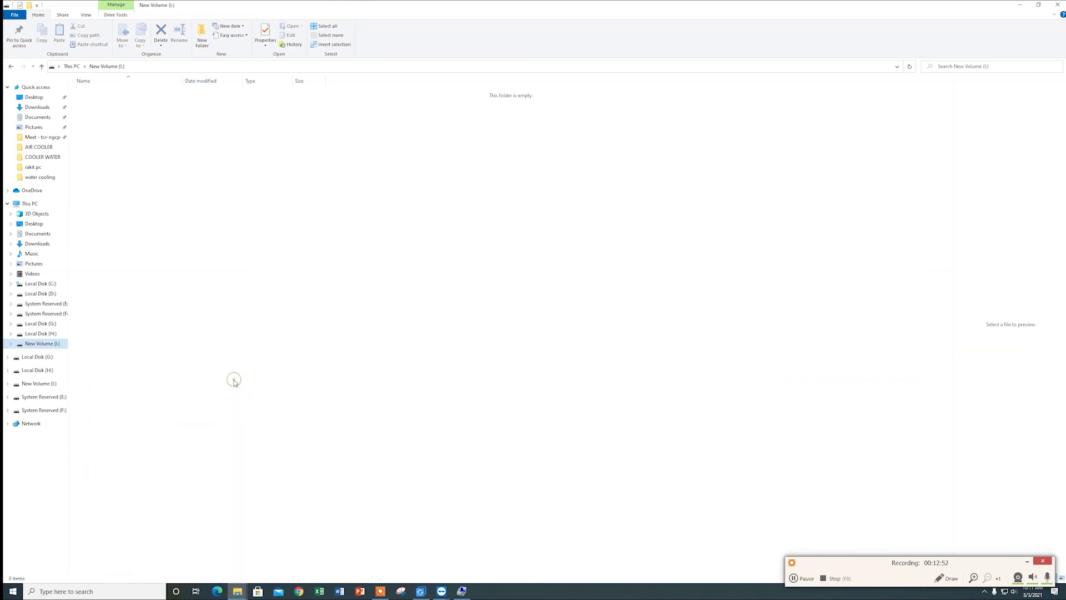
# Rename the New Volume (I:) drive as data.
pyautogui.rightClick(43, 347)
pyautogui.click(107, 524)
pyautogui.write('data')
pyautogui.click(254, 481)
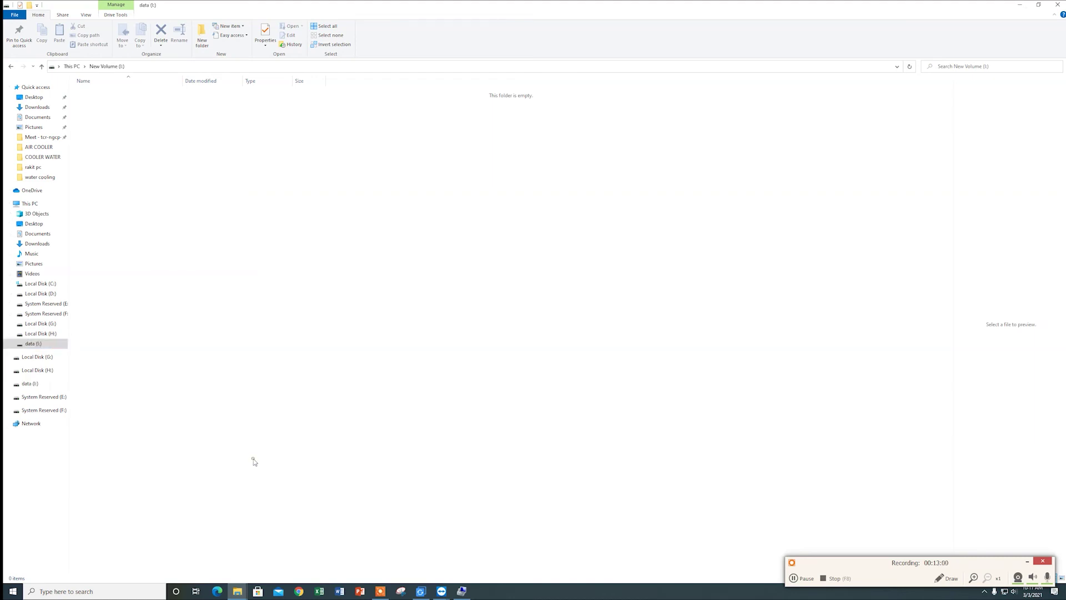